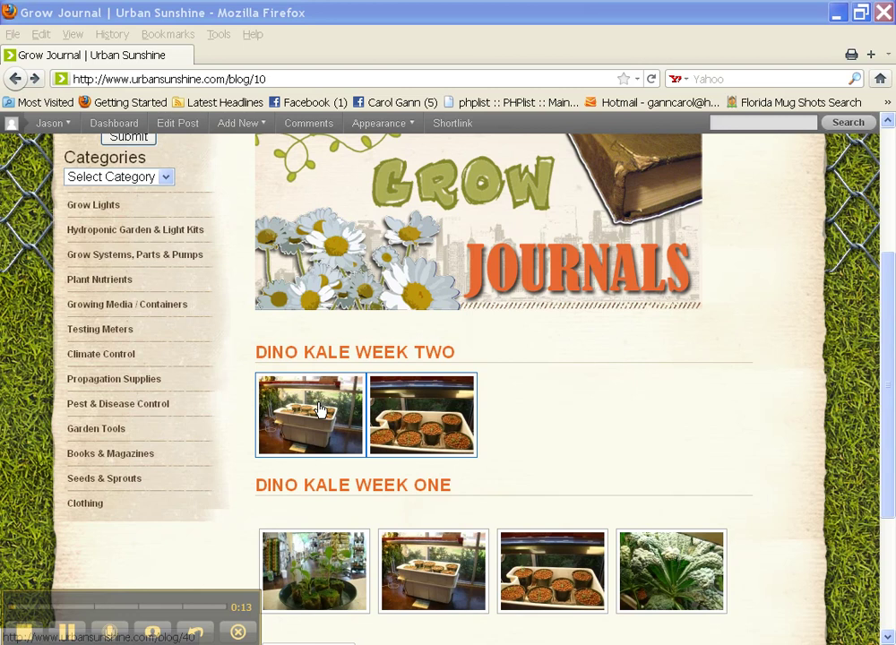
- Follow the first Dino Kale Week Two thumbnail's link to check its target, and return to the Grow Journal page
left_click(320, 409)
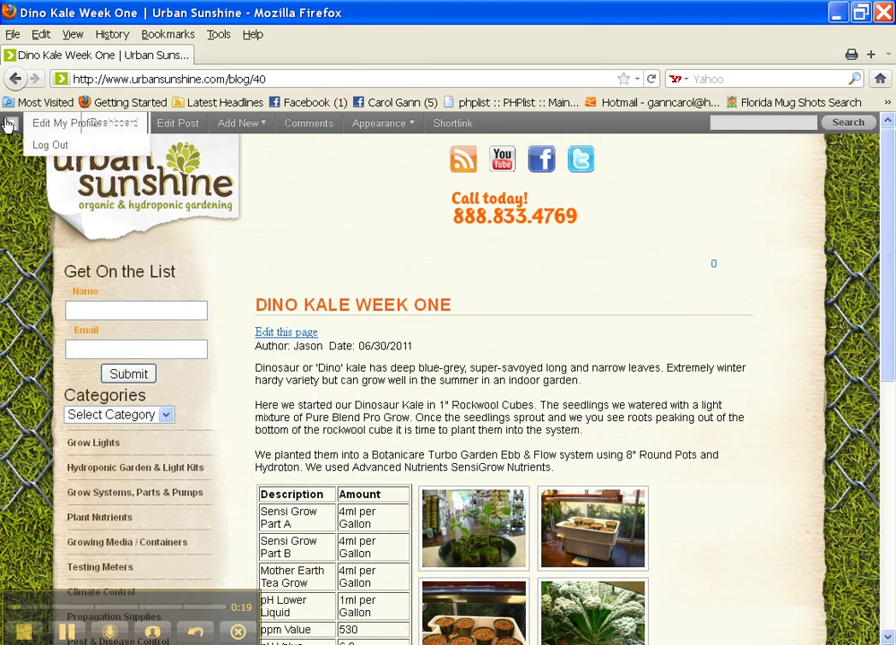
left_click(12, 80)
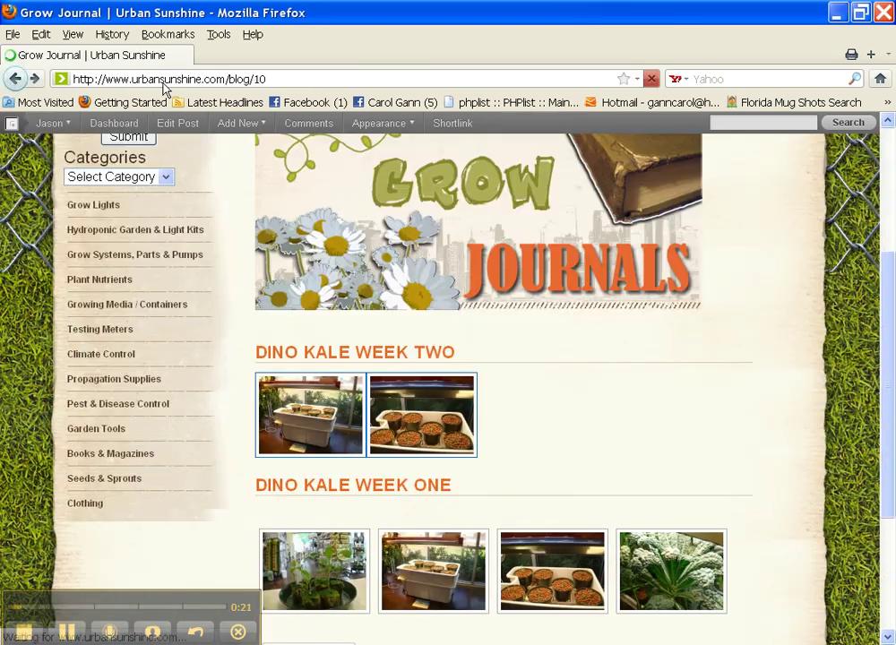
scroll(885, 345, "up", 3)
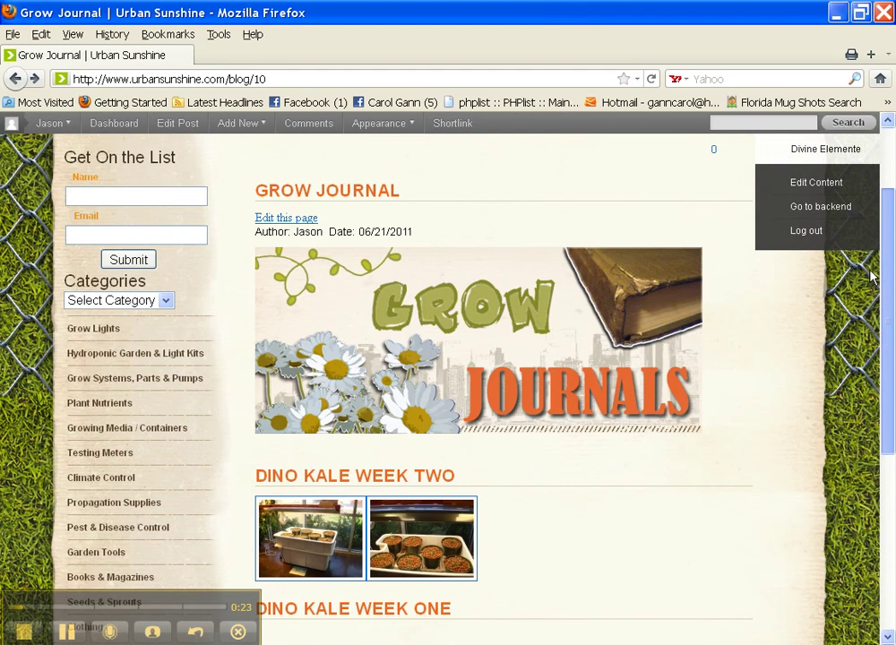
- Open the Grow Journal post for editing and place the cursor after the second image under Dino Kale Week Two
left_click(269, 219)
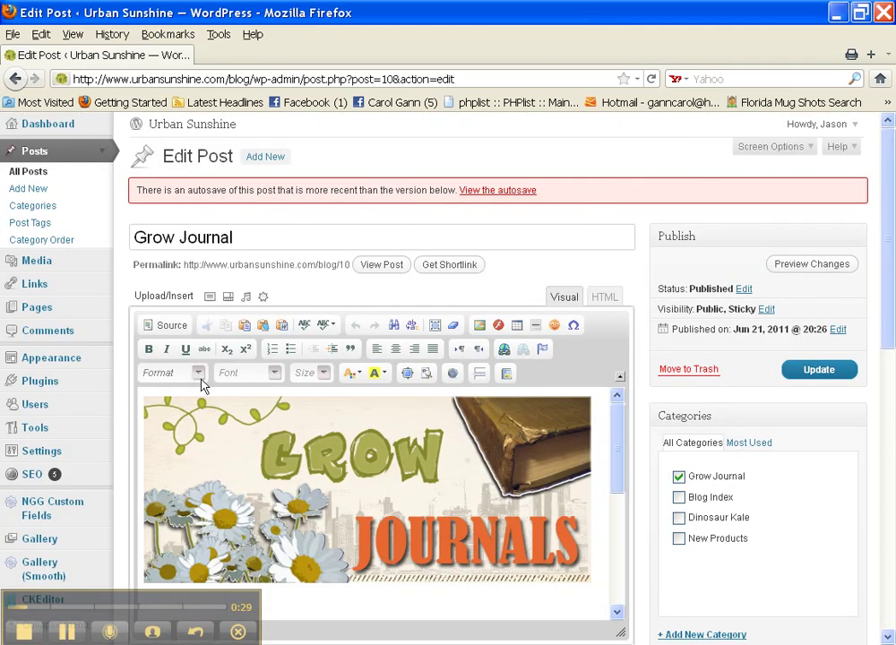
left_click_drag(893, 333, 894, 398)
left_click_drag(621, 311, 616, 403)
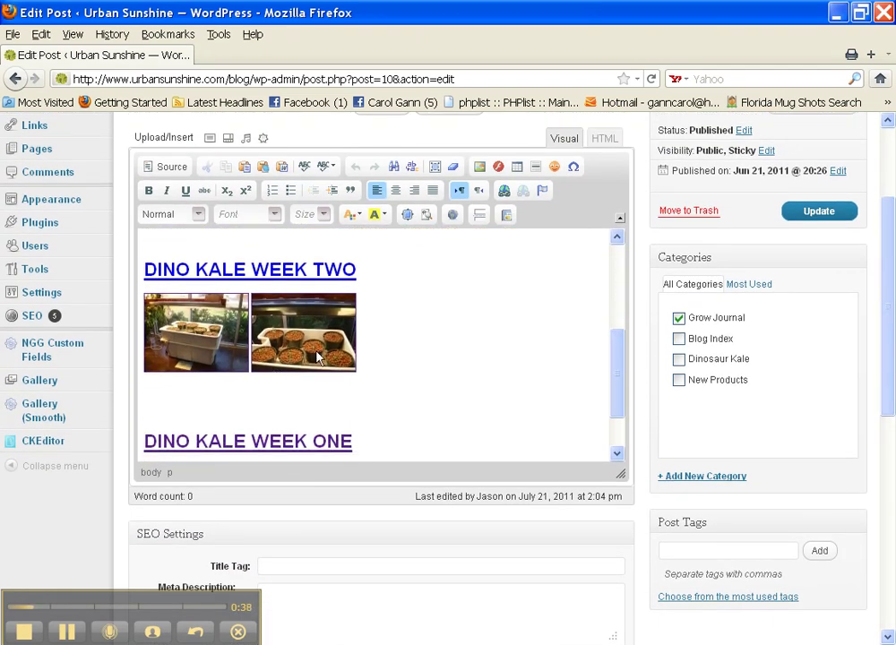
left_click(362, 352)
left_click(365, 367)
- Start adding an image and list the pictures of the Dino Kale Week One gallery from NextGEN Gallery
left_click(210, 140)
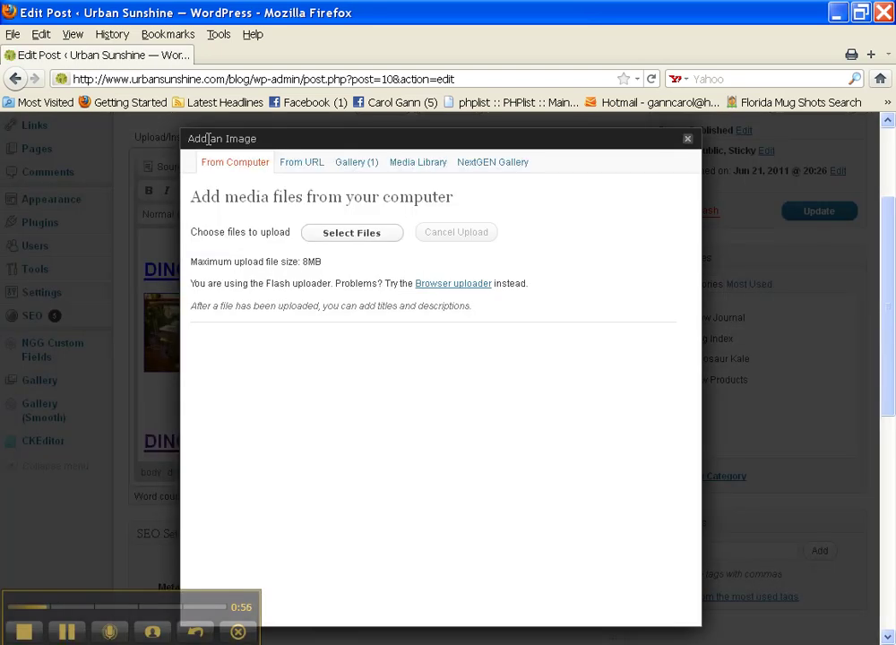
left_click(495, 168)
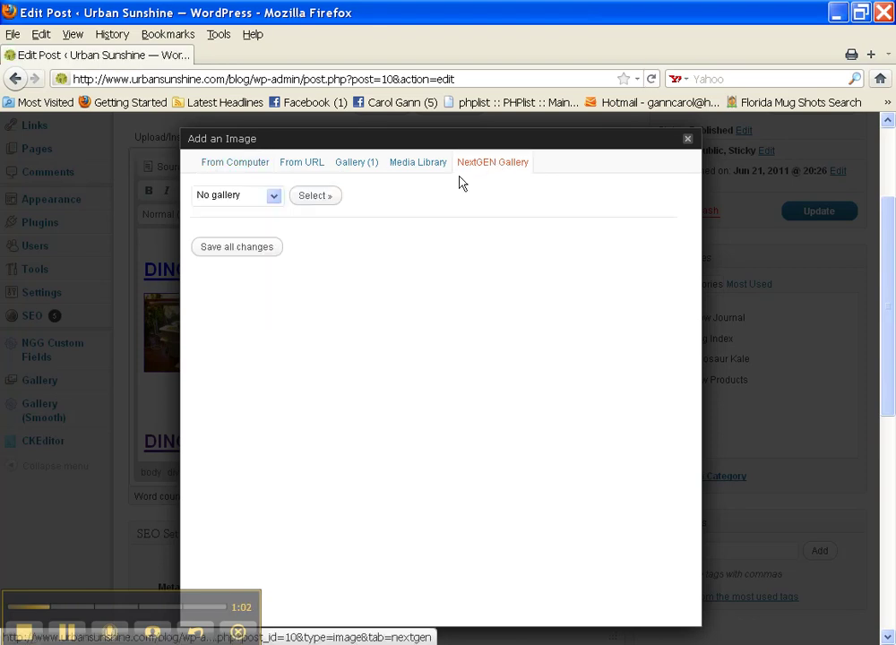
left_click(273, 197)
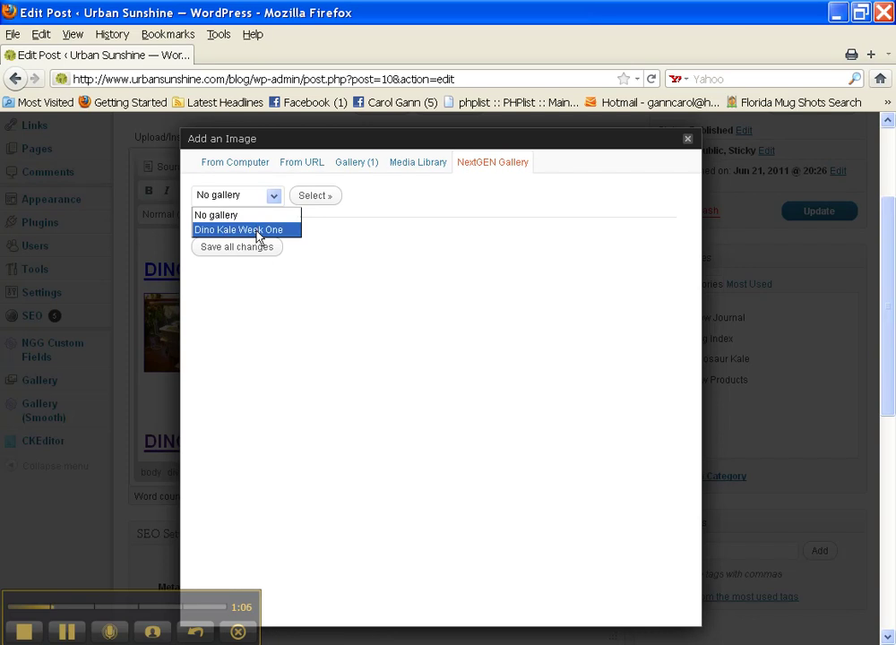
left_click(258, 231)
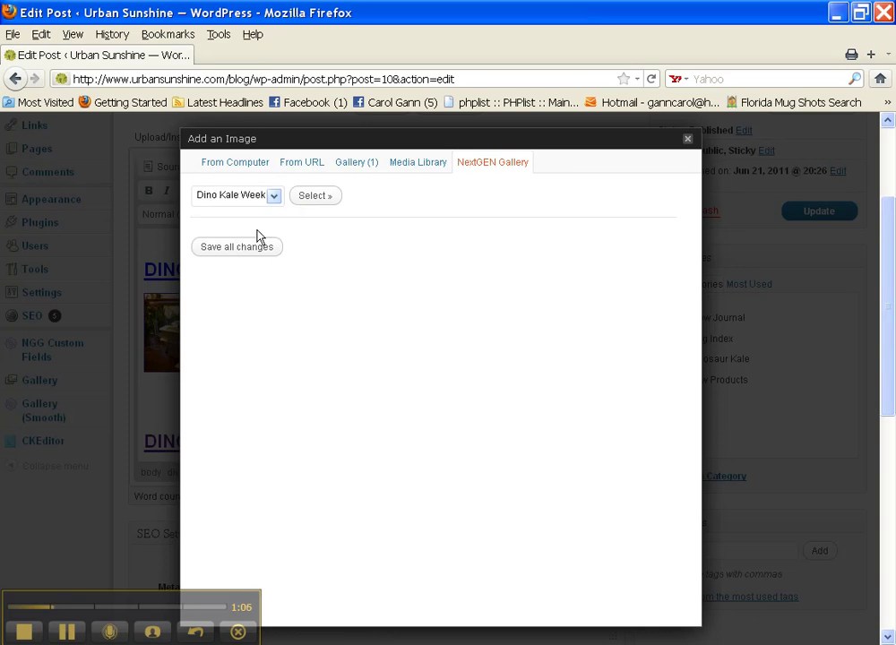
left_click(317, 196)
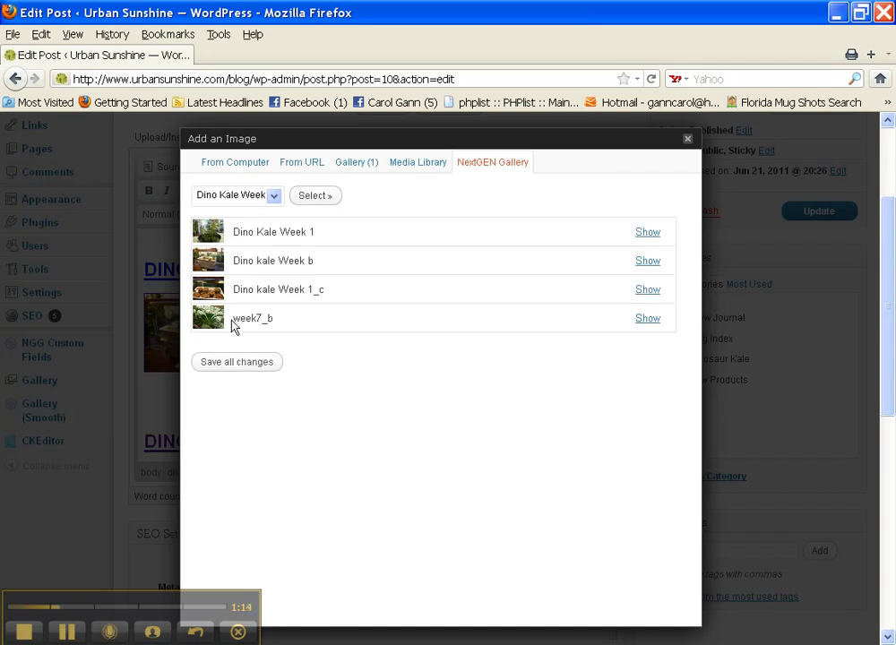
- Insert the week7_b picture into the post at thumbnail size with no alignment
left_click(646, 321)
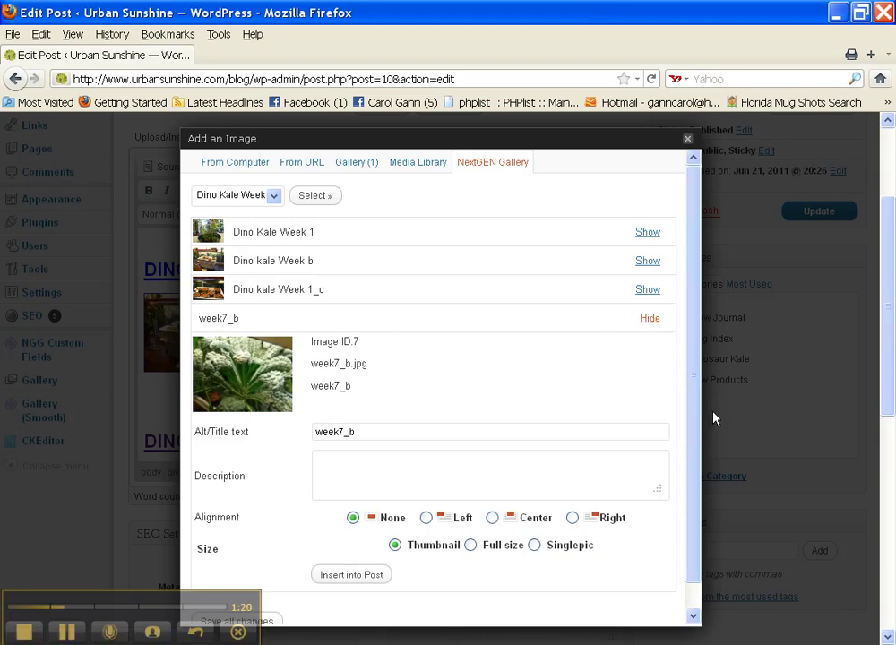
scroll(698, 417, "down", 1)
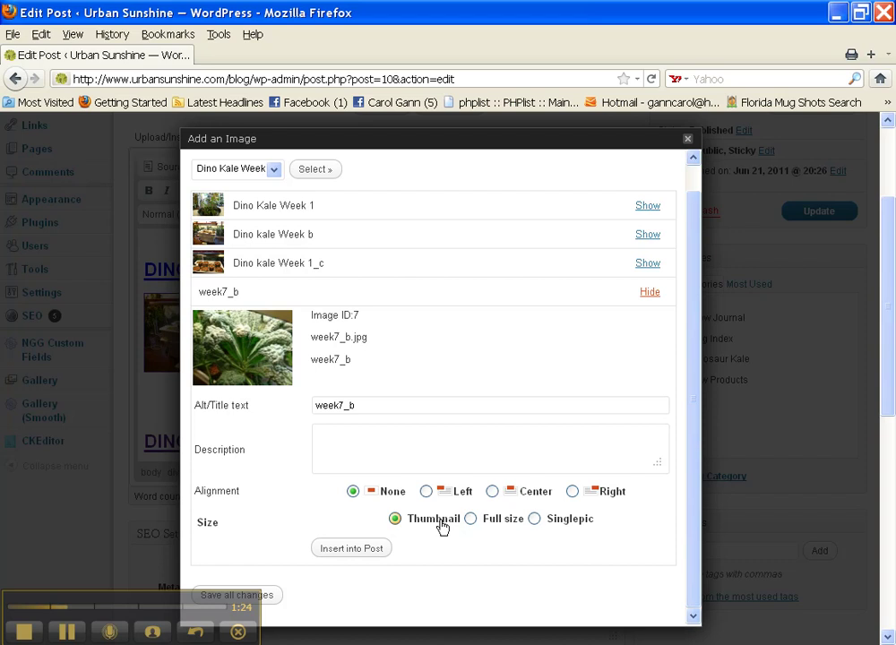
left_click(353, 551)
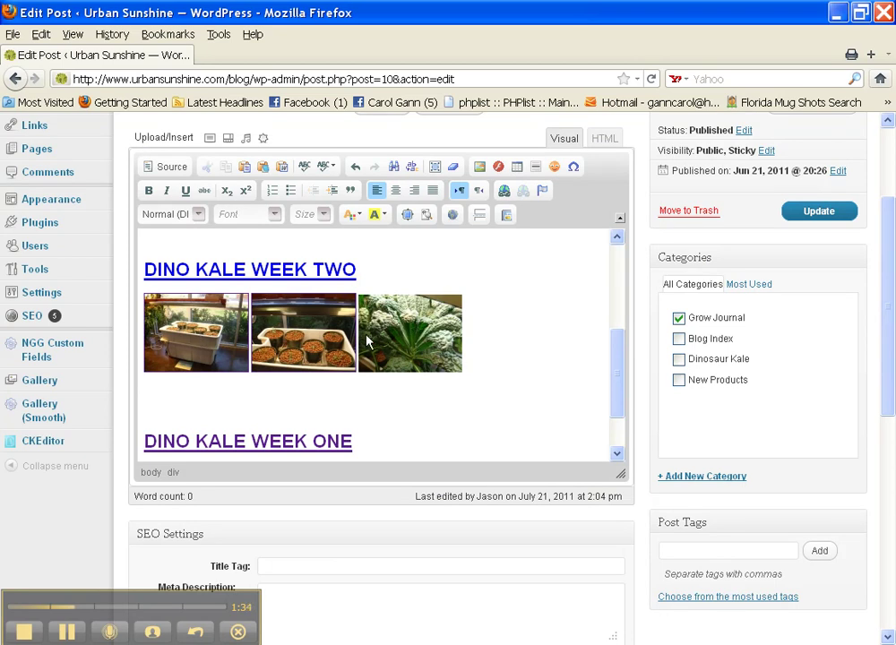
- Copy the link URL from the second Week Two image's properties, leaving its settings as they are
left_click(306, 322)
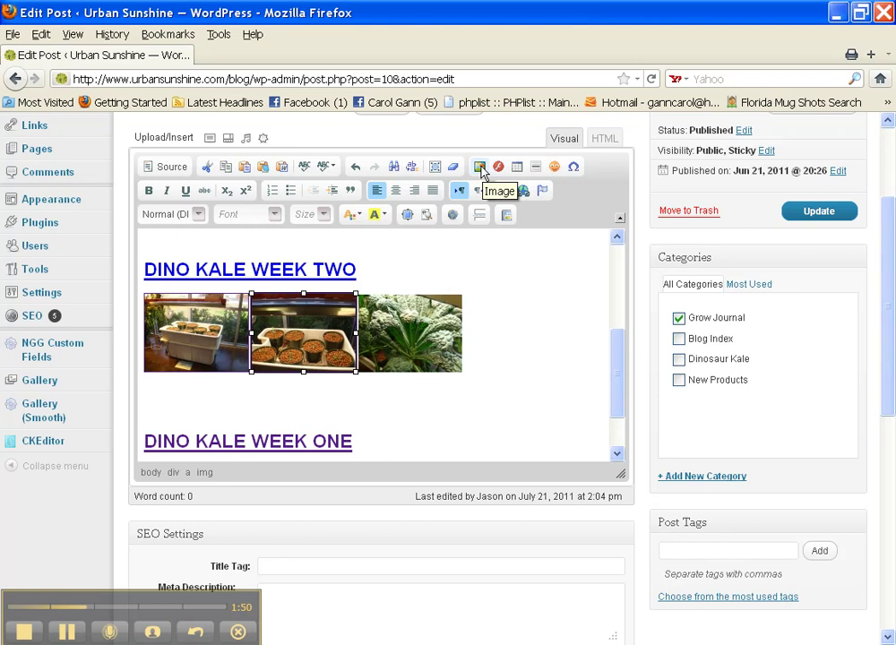
left_click(482, 168)
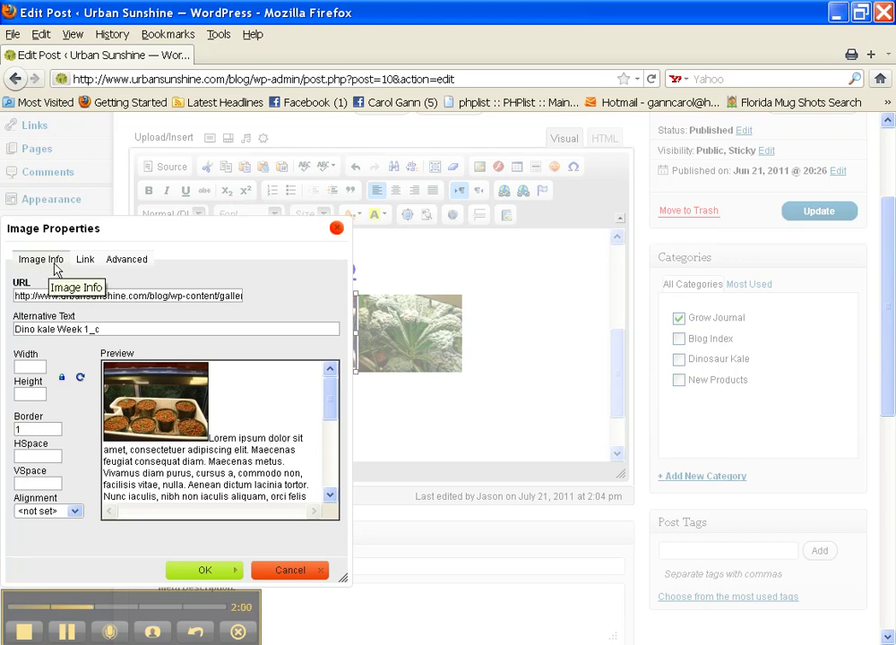
left_click(84, 261)
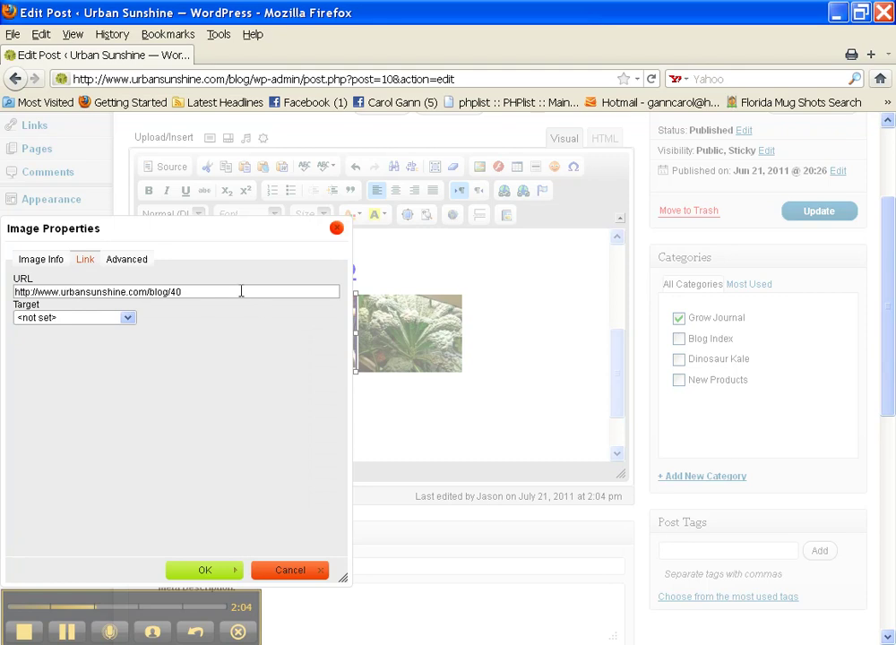
left_click_drag(241, 291, 6, 290)
key("ctrl+c")
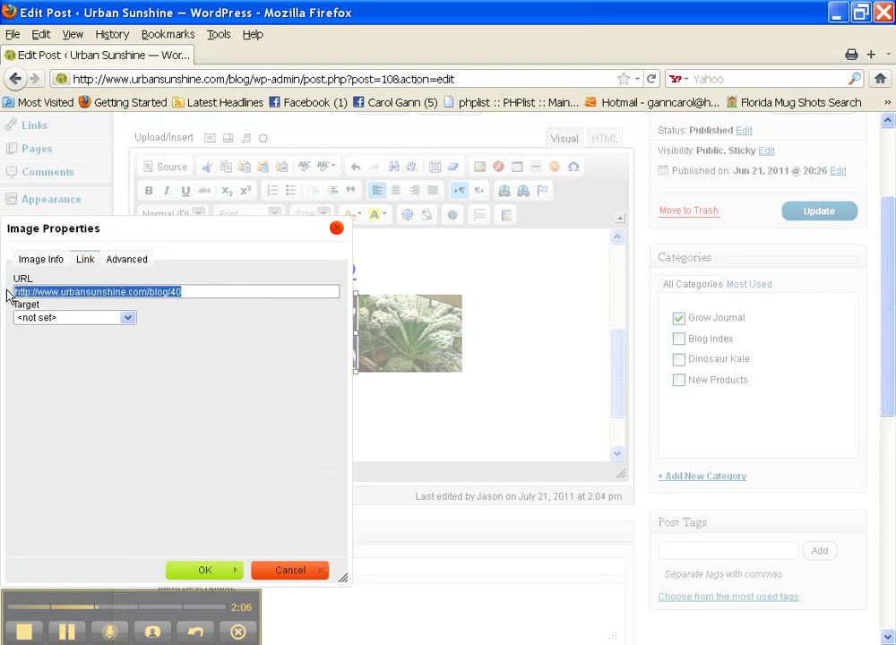
left_click(280, 573)
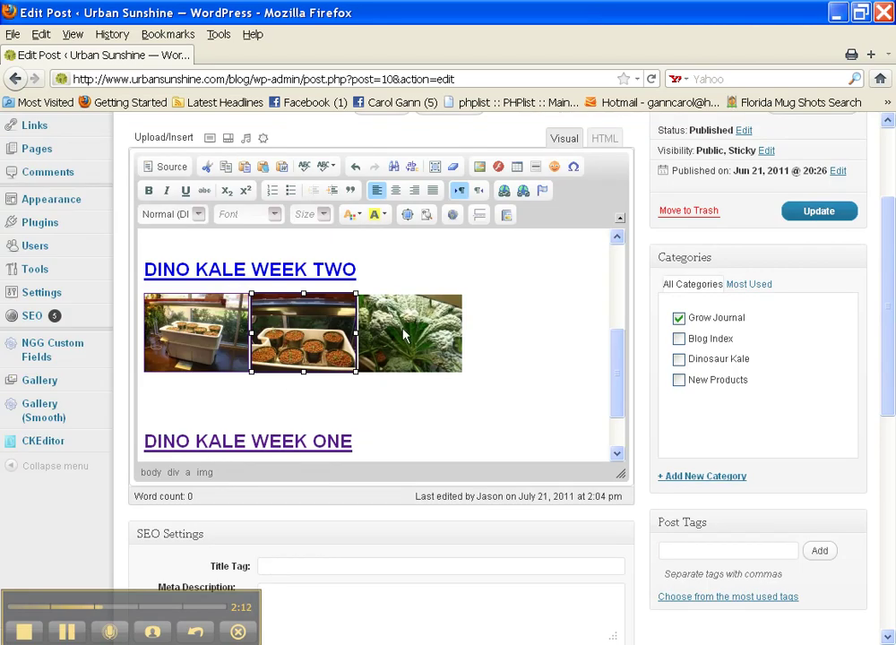
- Set a border of 1 in the image properties of the inserted week7_b picture
left_click(405, 335)
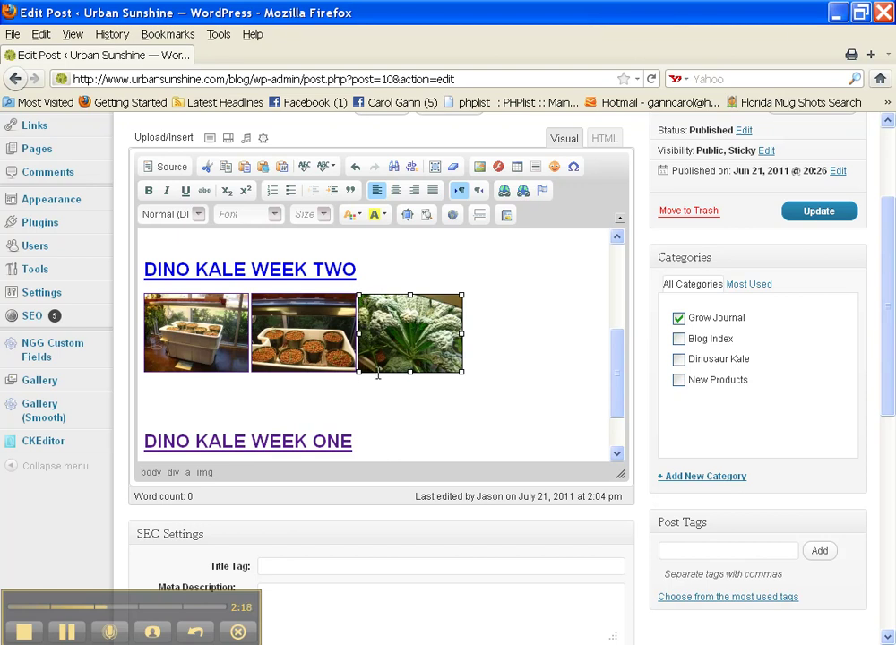
left_click(478, 168)
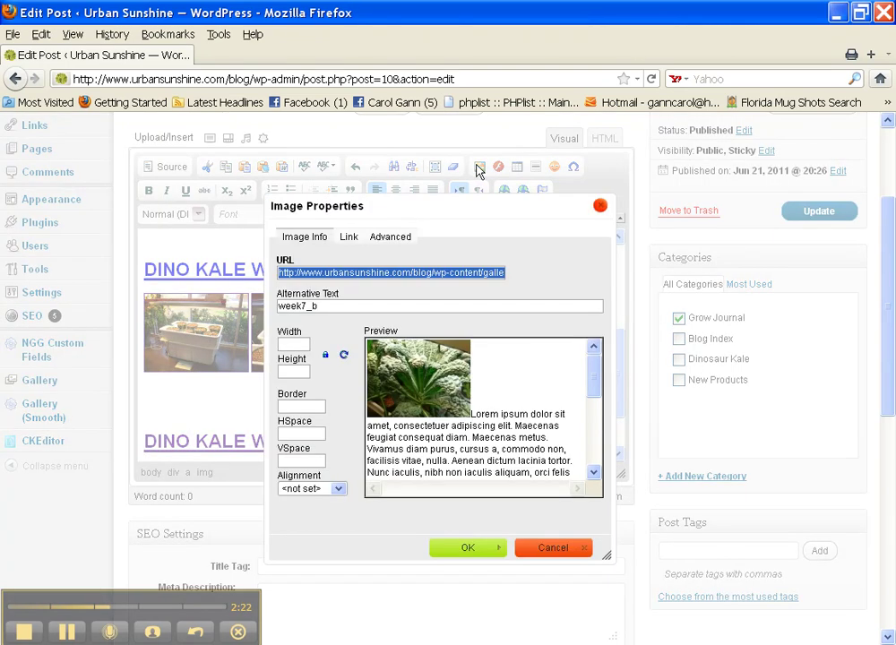
left_click(292, 407)
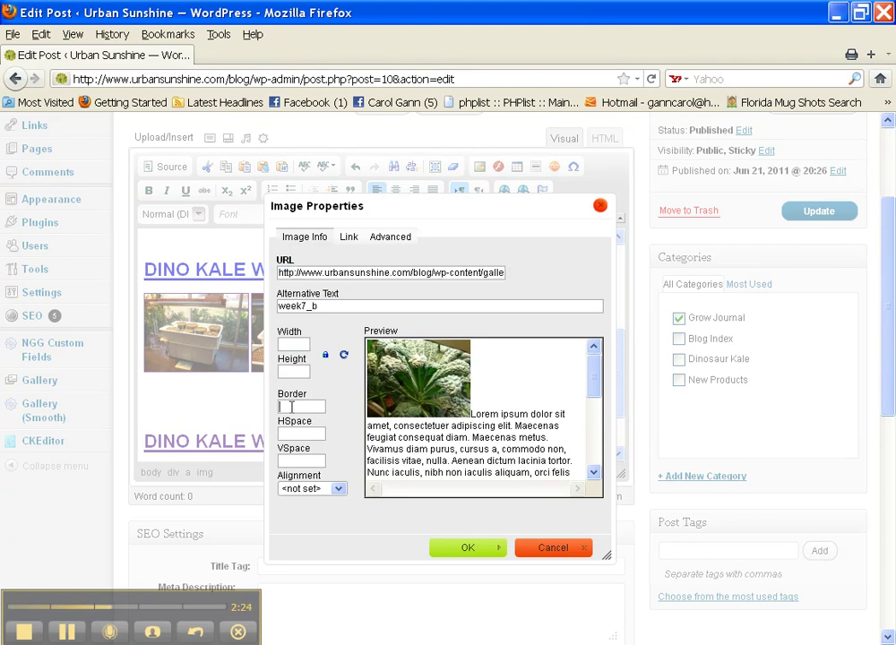
type("1")
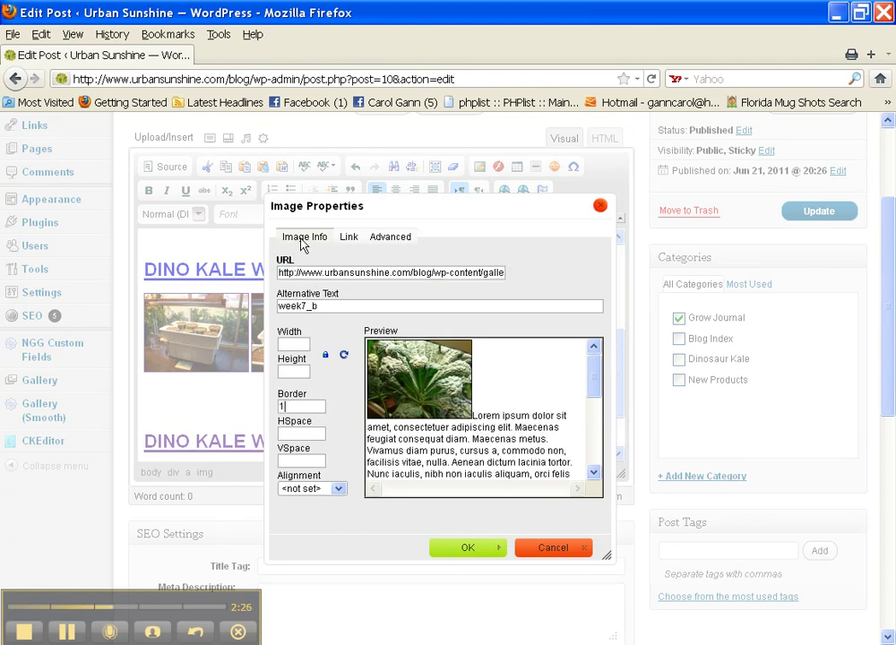
left_click(350, 239)
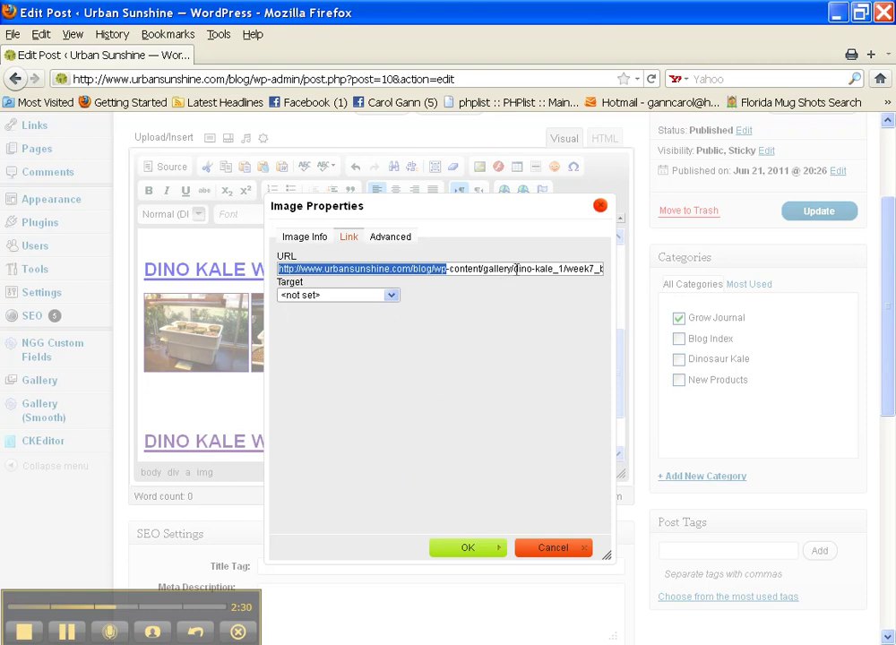
left_click_drag(518, 269, 266, 276)
key("Delete")
key("Delete")
key("Delete")
key("Delete")
key("Delete")
key("Delete")
key("Delete")
key("Delete")
key("Delete")
key("Delete")
key("Delete")
key("Delete")
key("Delete")
key("Delete")
key("Delete")
key("Delete")
key("Delete")
key("Delete")
key("Delete")
key("Delete")
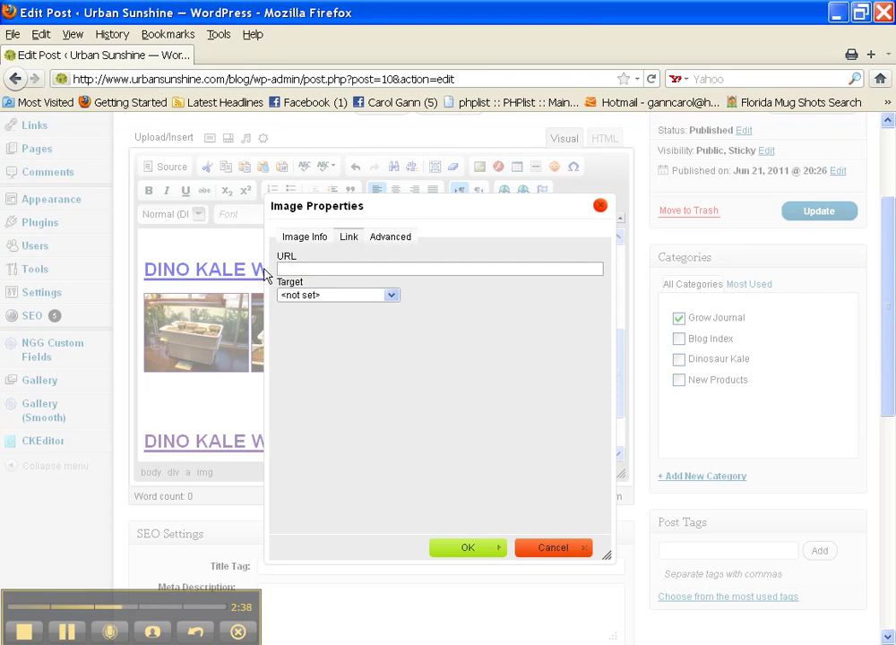
key("ctrl+v")
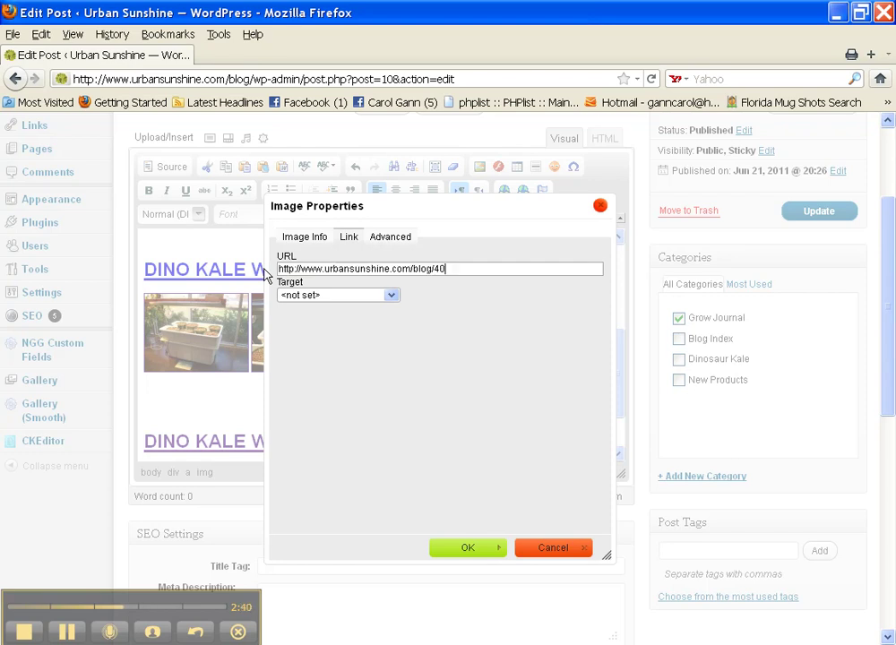
left_click(477, 551)
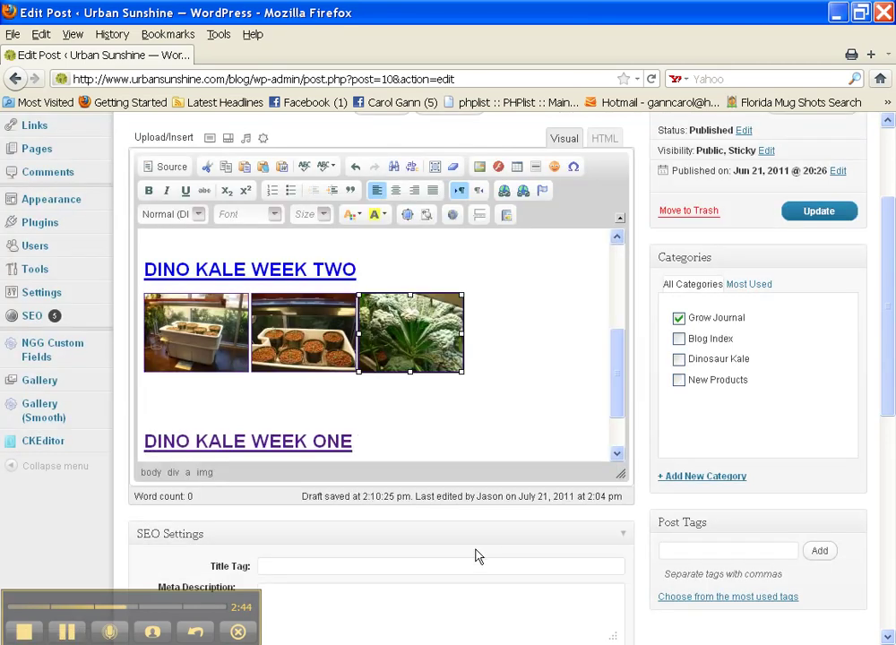
- Update the Grow Journal post and test the third Week Two thumbnail's link on the published page
left_click(818, 213)
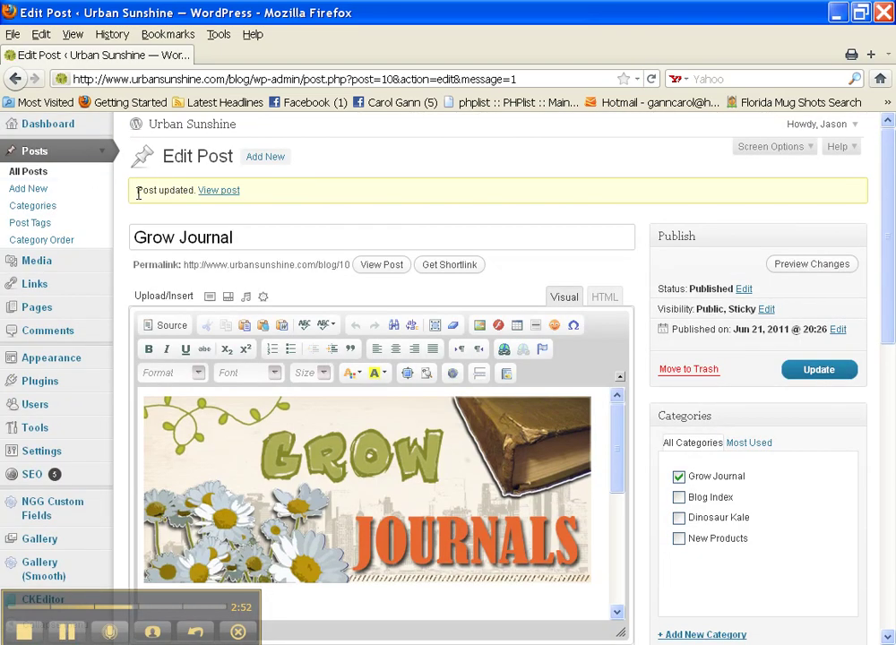
left_click(218, 192)
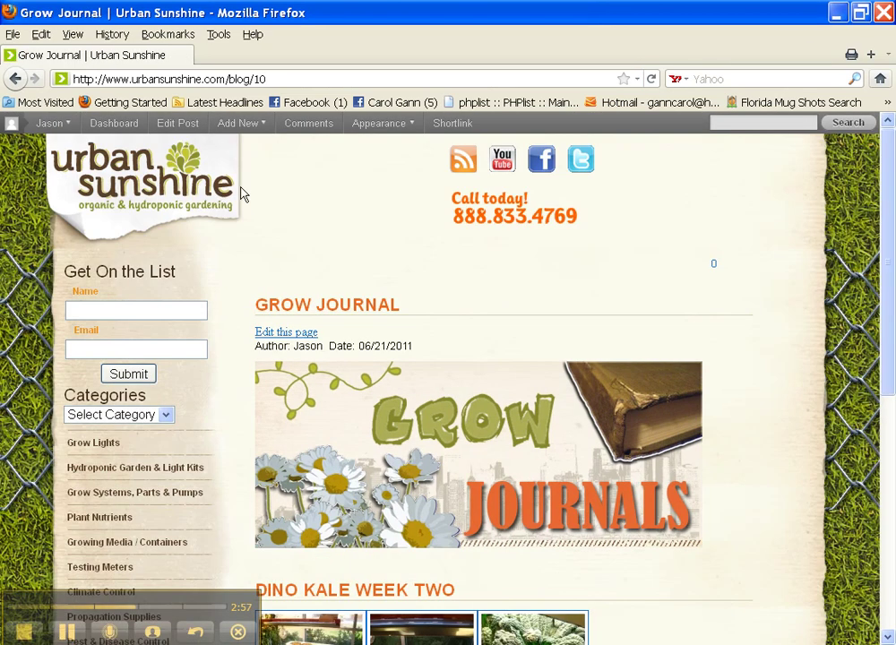
left_click_drag(890, 245, 890, 423)
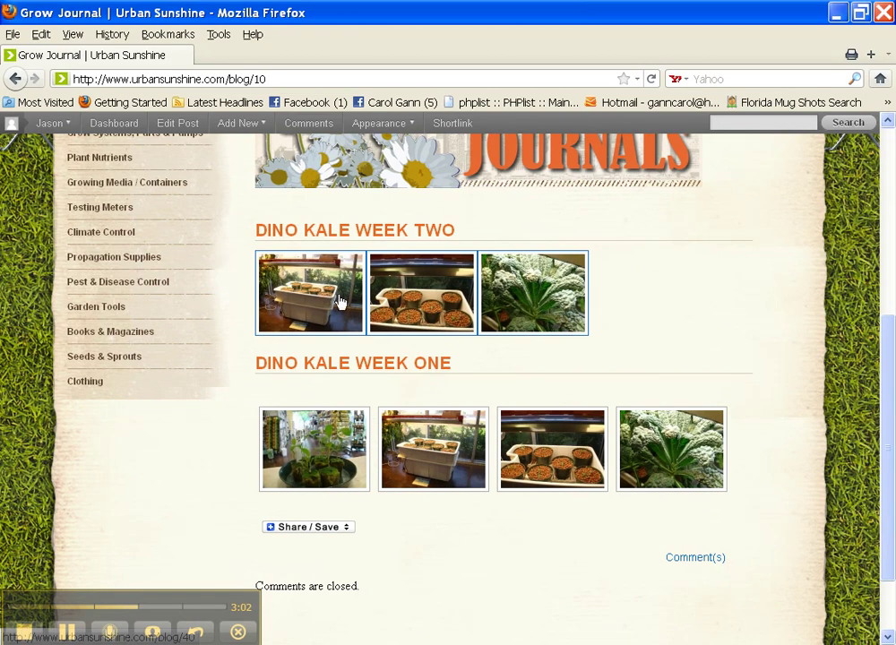
left_click(532, 295)
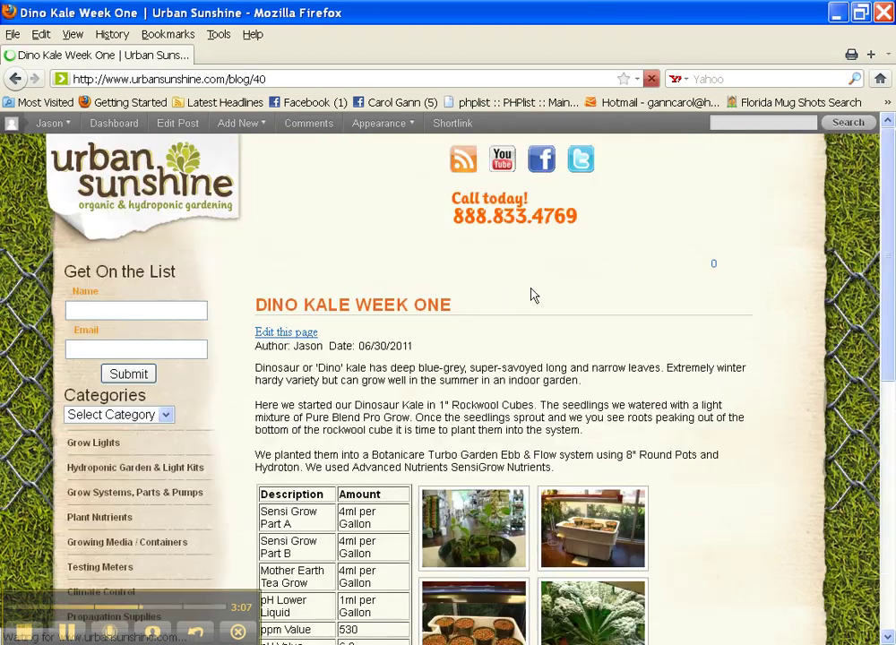